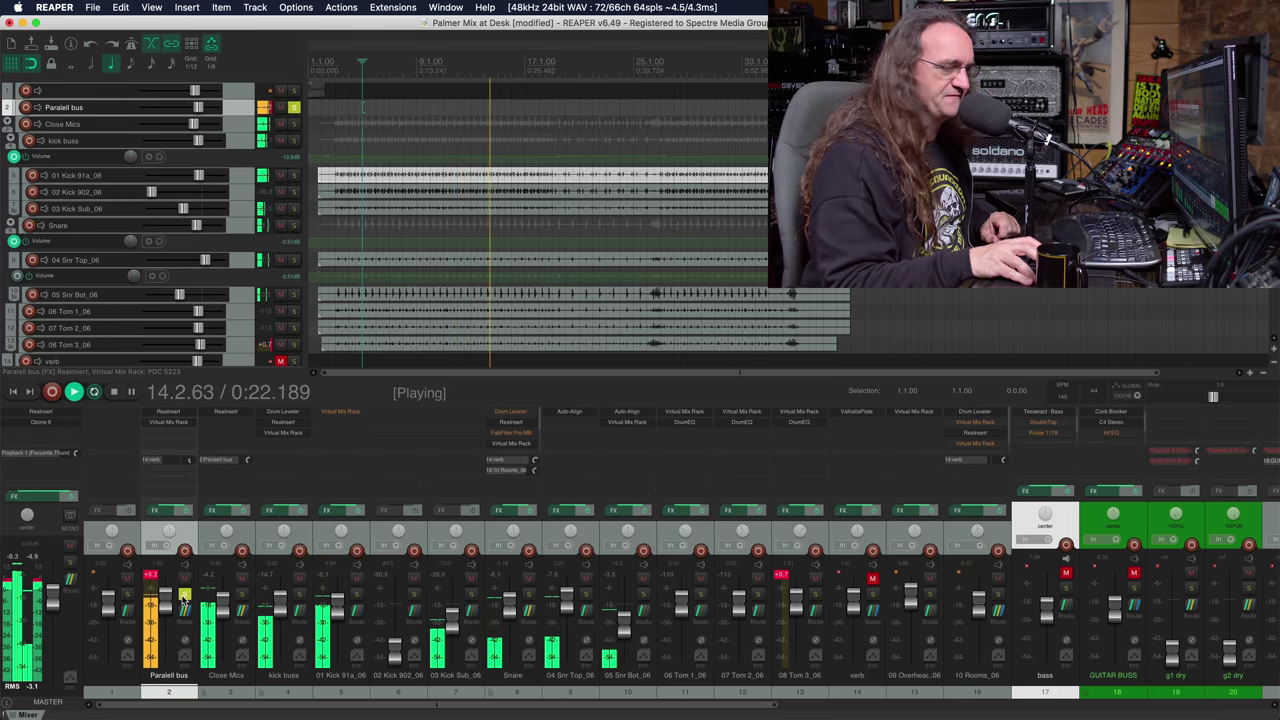
Raise the Paralell bus volume slightly, then mute and unmute the bus to compare its effect on the drums.
{"action": "mouse_move", "coordinate": [183, 598]}
{"action": "left_mouse_down"}
{"action": "mouse_move", "coordinate": [165, 672]}
{"action": "mouse_move", "coordinate": [165, 605]}
{"action": "left_mouse_up"}
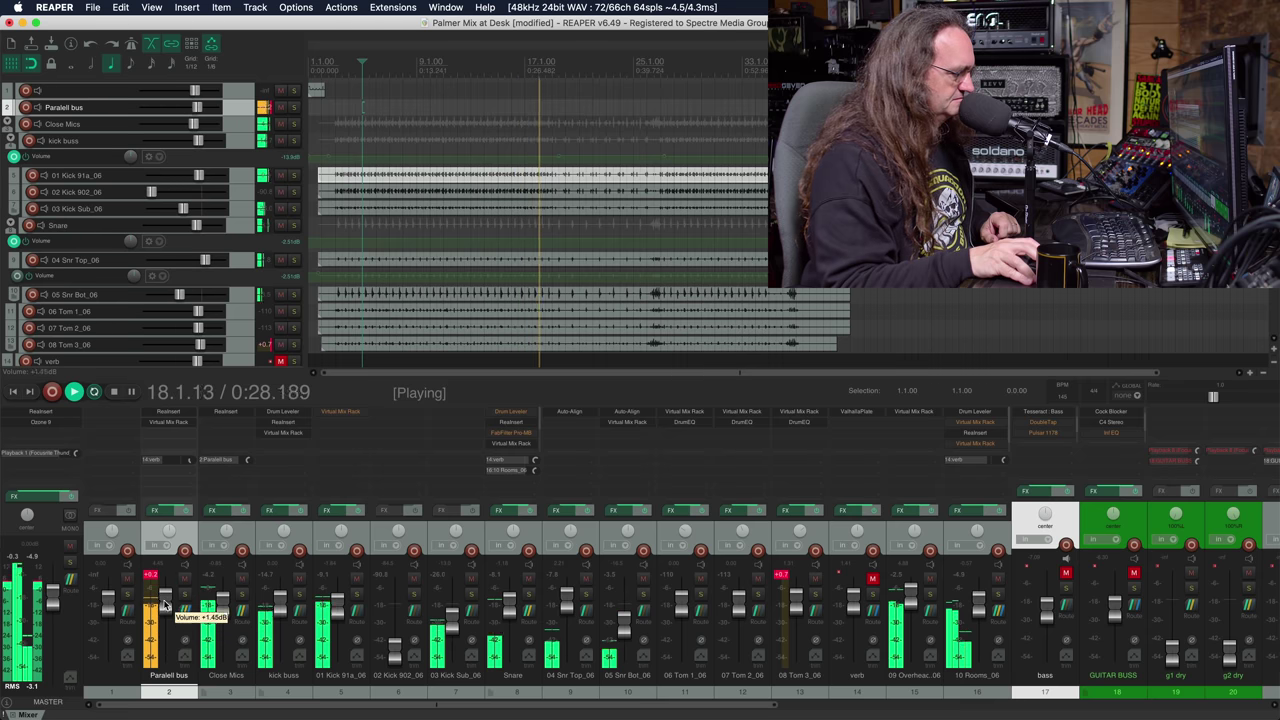
{"action": "left_click", "coordinate": [184, 580]}
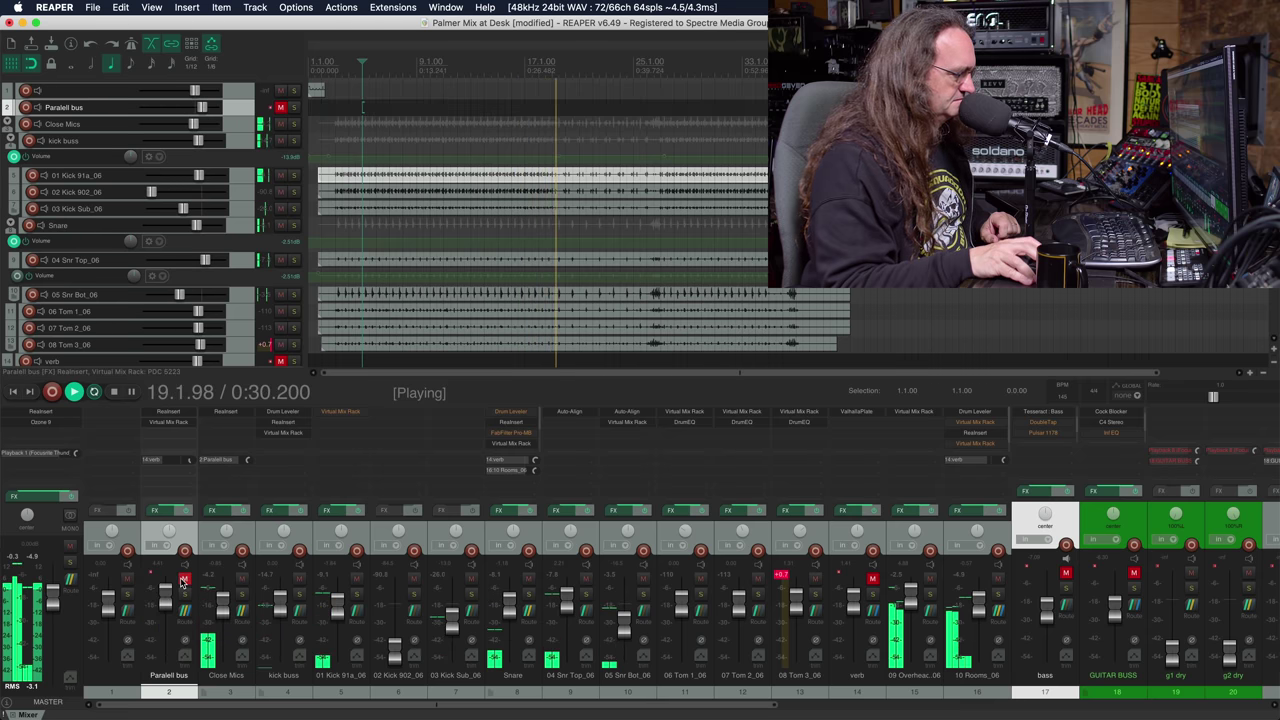
{"action": "left_click", "coordinate": [184, 580]}
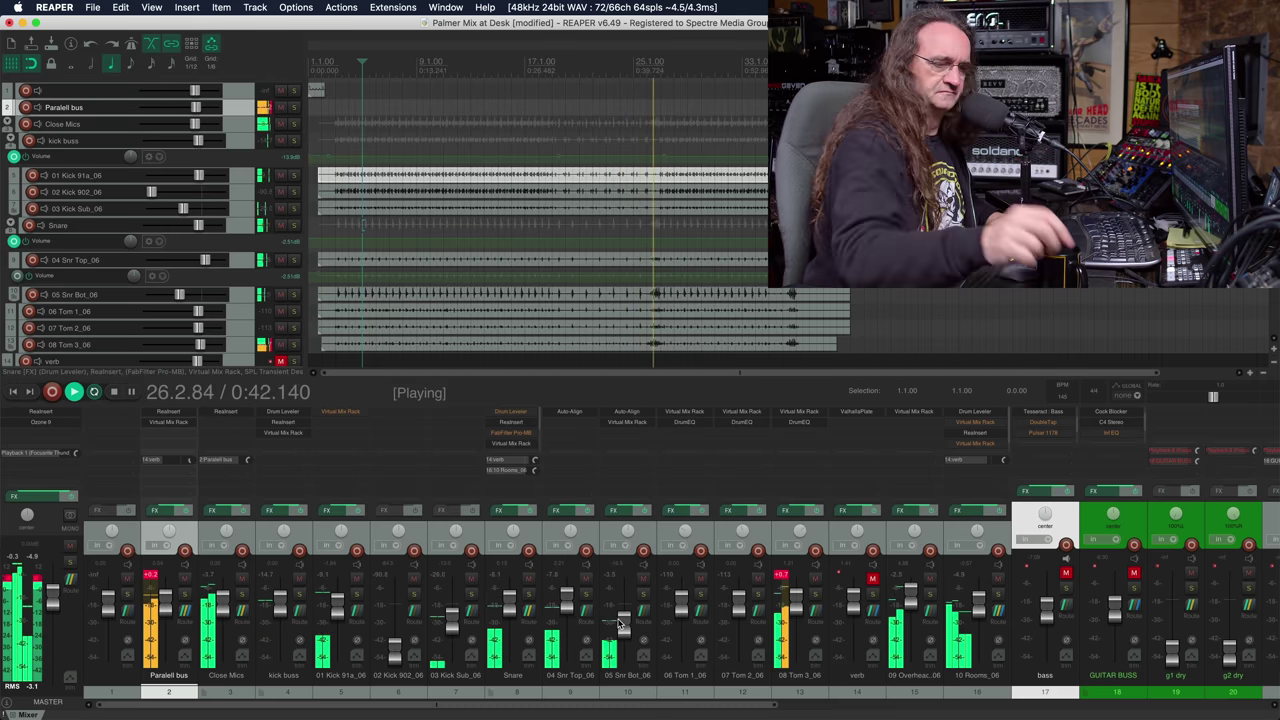
{"action": "mouse_move", "coordinate": [620, 625]}
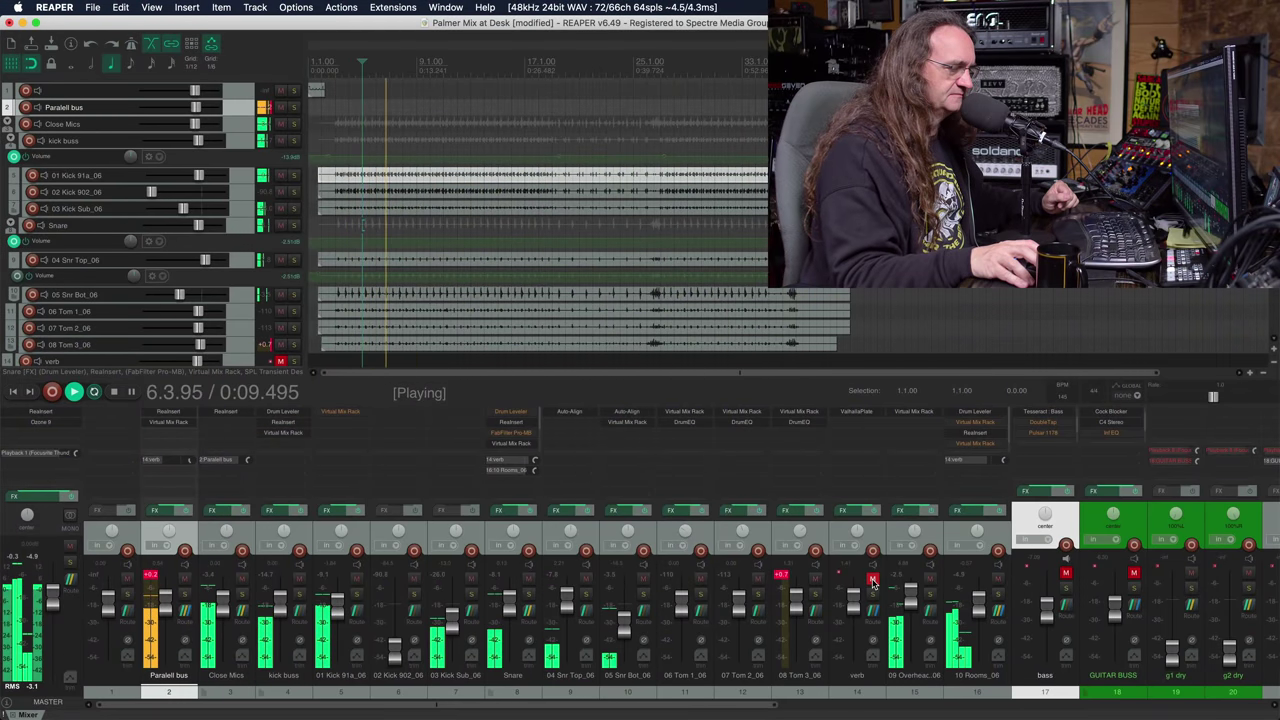
Unmute the verb track, set its volume to about -3.09 dB, and restart playback.
{"action": "left_click", "coordinate": [872, 580]}
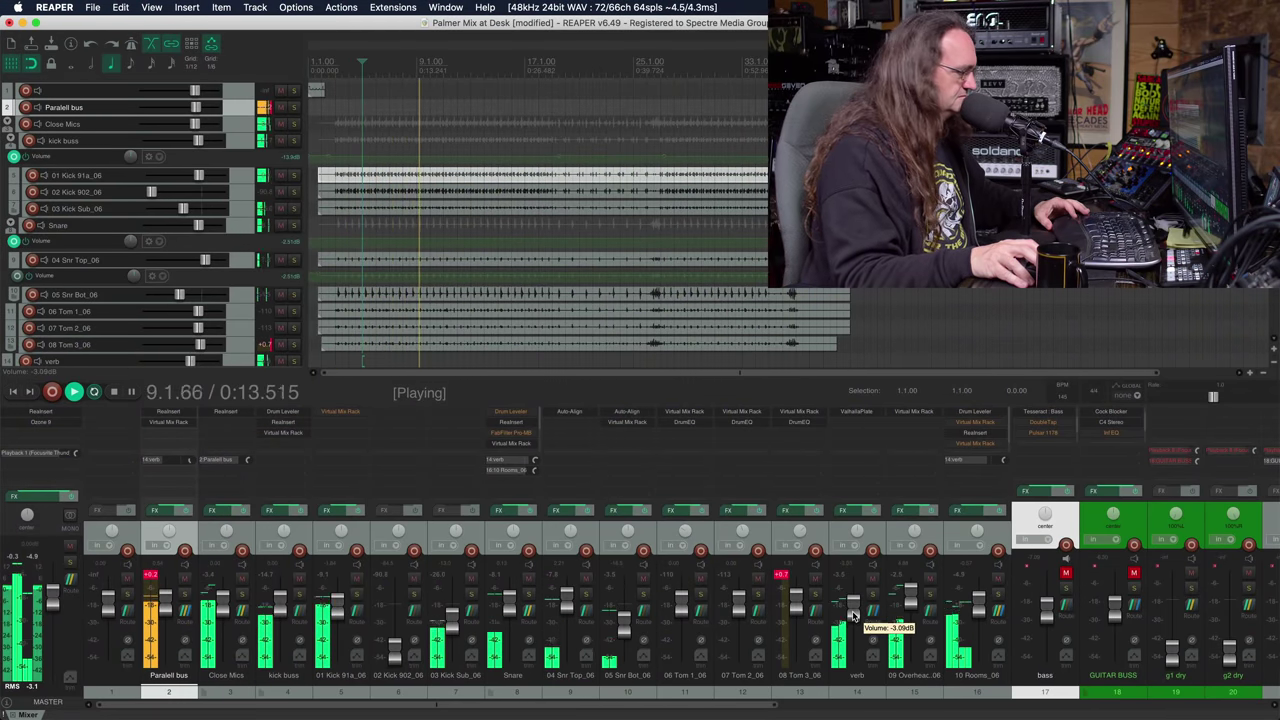
{"action": "key", "text": "space"}
{"action": "key", "text": "space"}
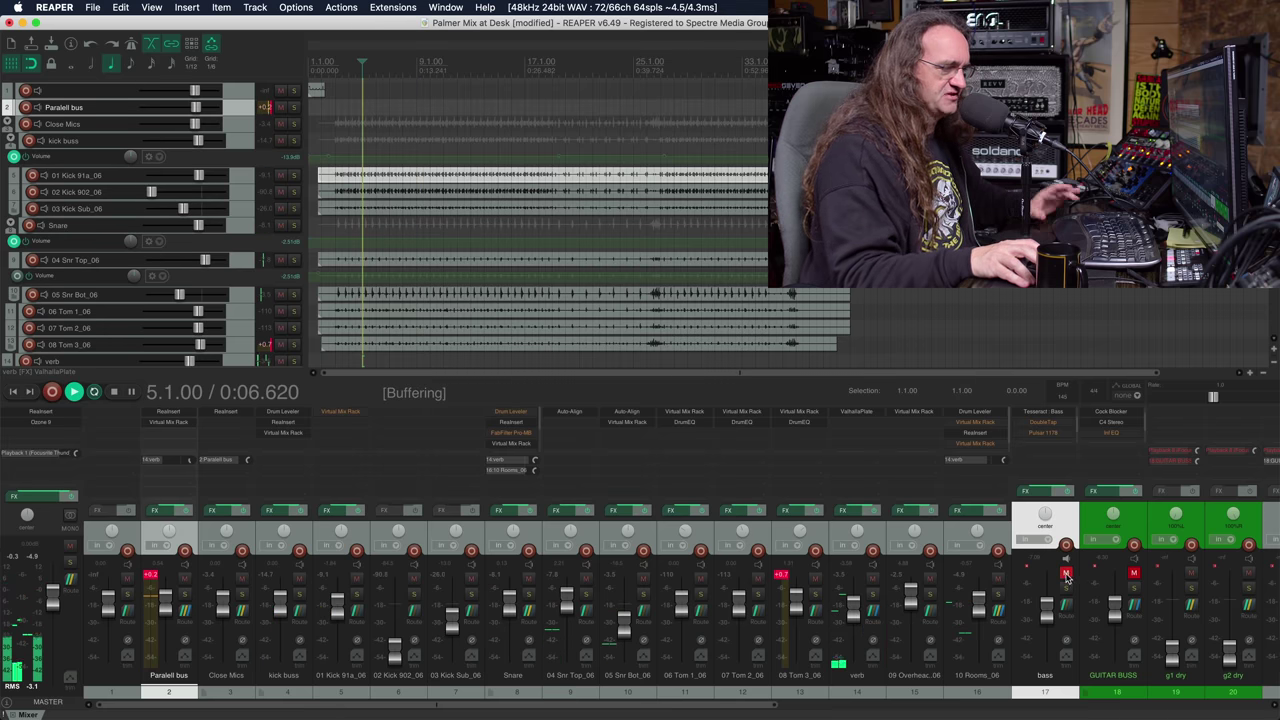
Unmute the bass and GUITAR BUSS tracks, then solo GUITAR BUSS.
{"action": "left_click", "coordinate": [1066, 574]}
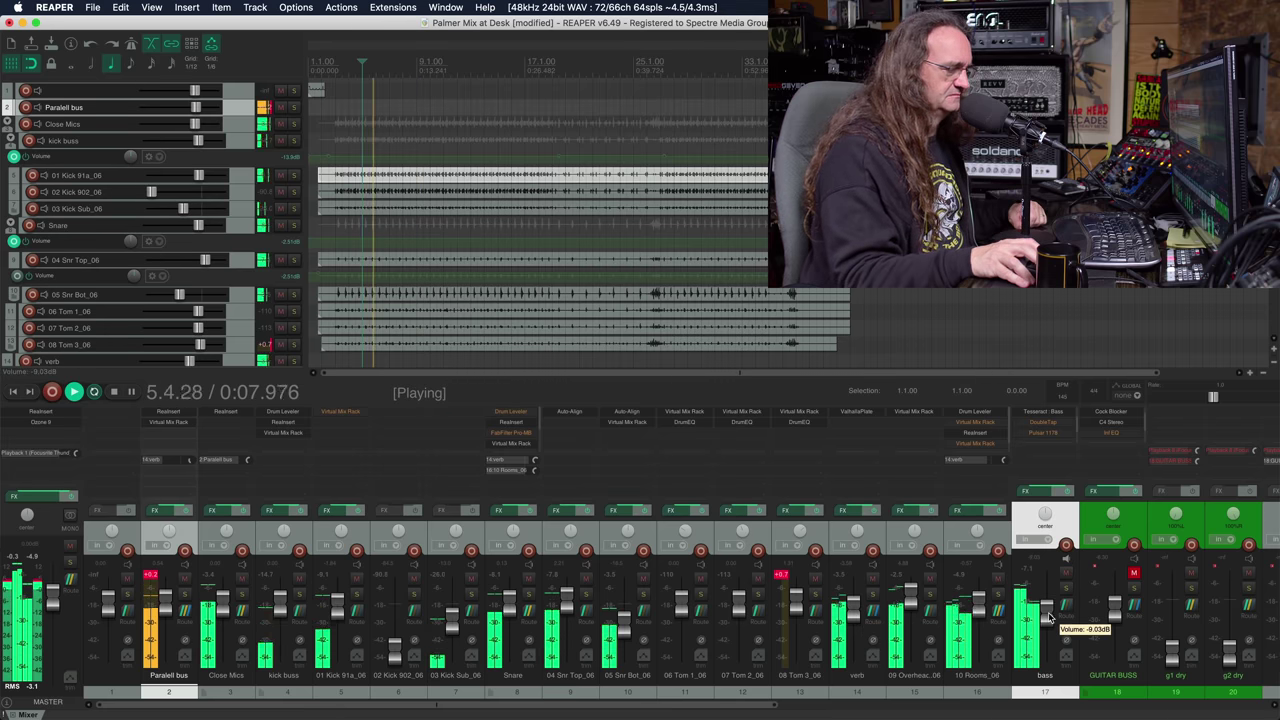
{"action": "left_click", "coordinate": [1135, 574]}
{"action": "left_click", "coordinate": [1134, 590]}
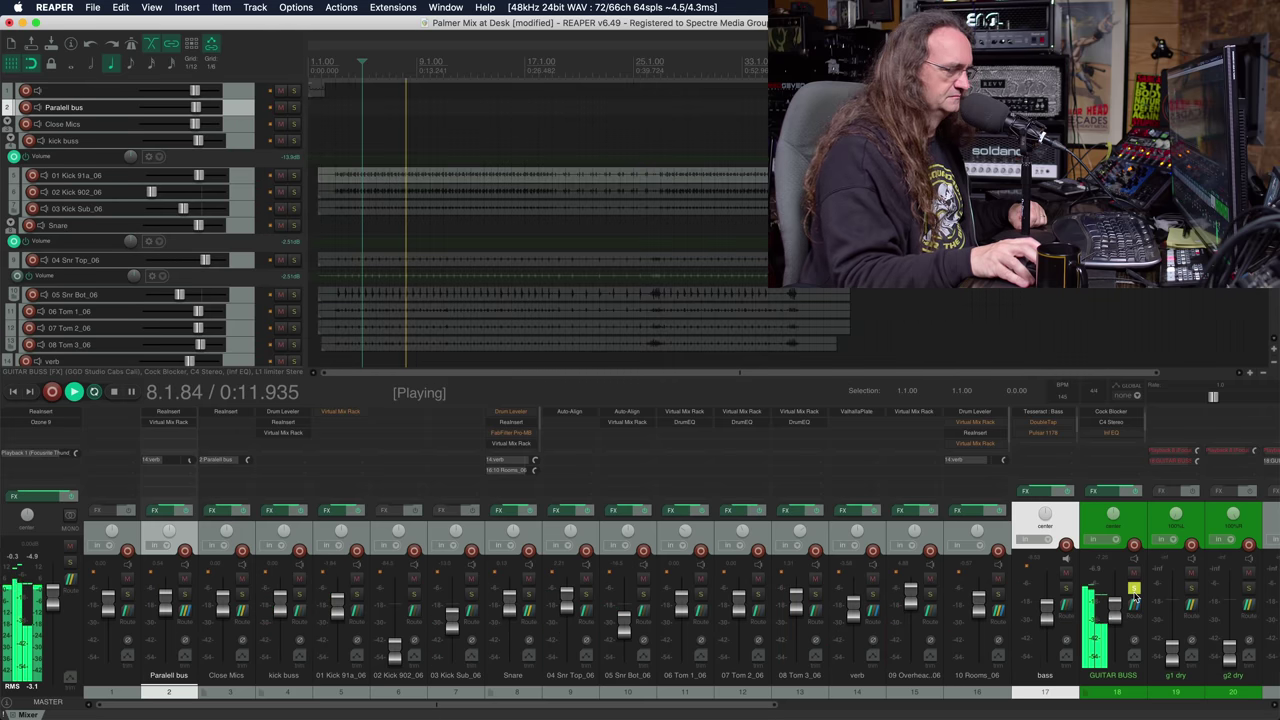
Inspect the Auto-Align plug-in on the Cream TUL guitar track and close it.
{"action": "scroll", "coordinate": [1197, 705], "scroll_direction": "right", "scroll_amount": 10}
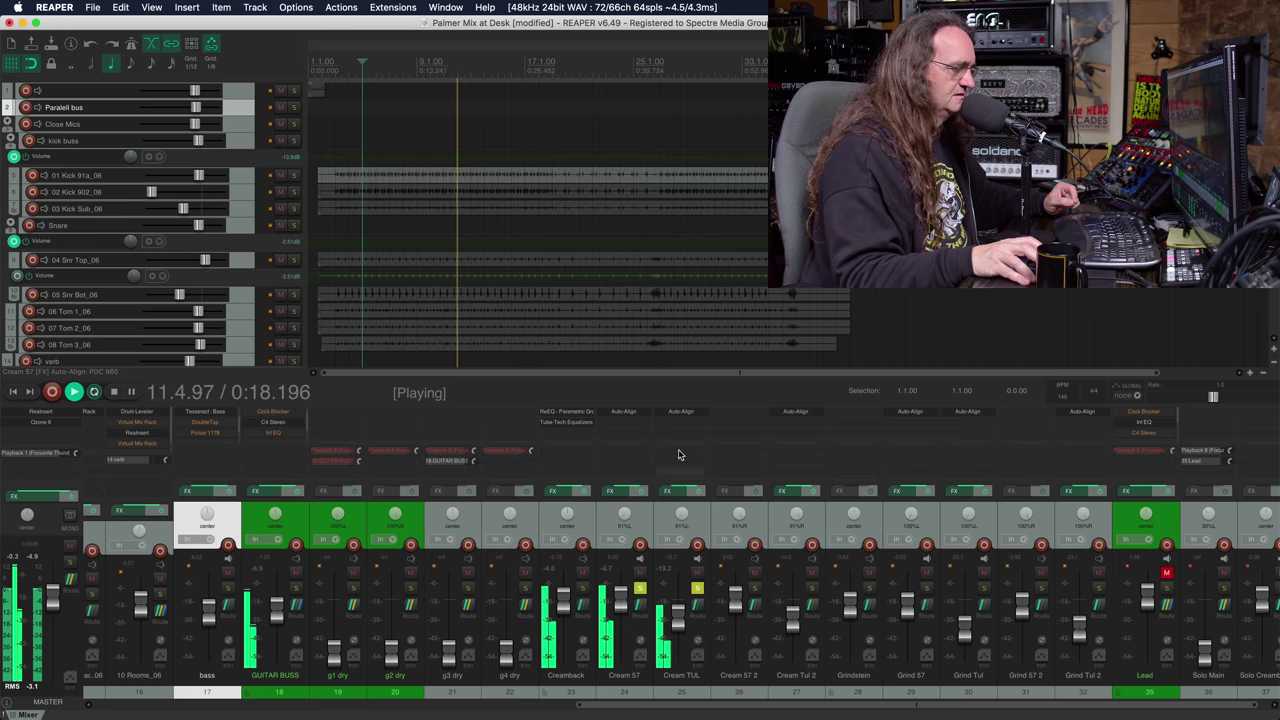
{"action": "left_click", "coordinate": [681, 412]}
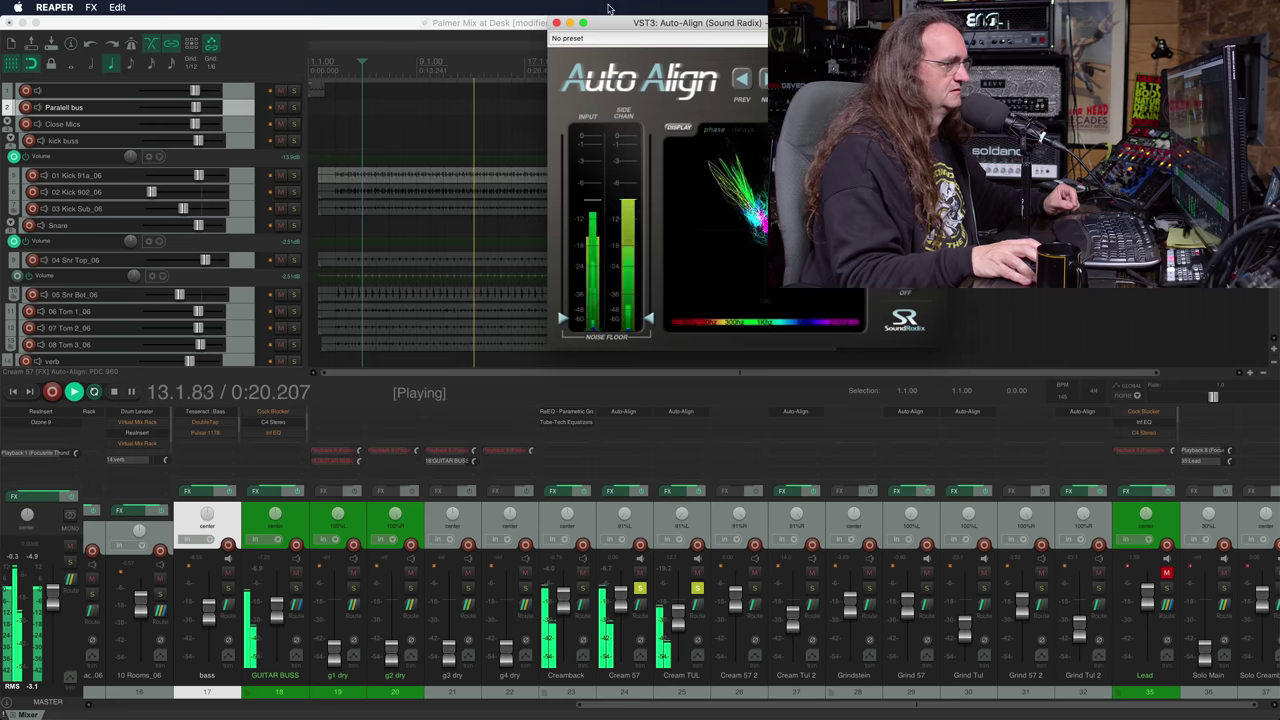
{"action": "left_click", "coordinate": [557, 23]}
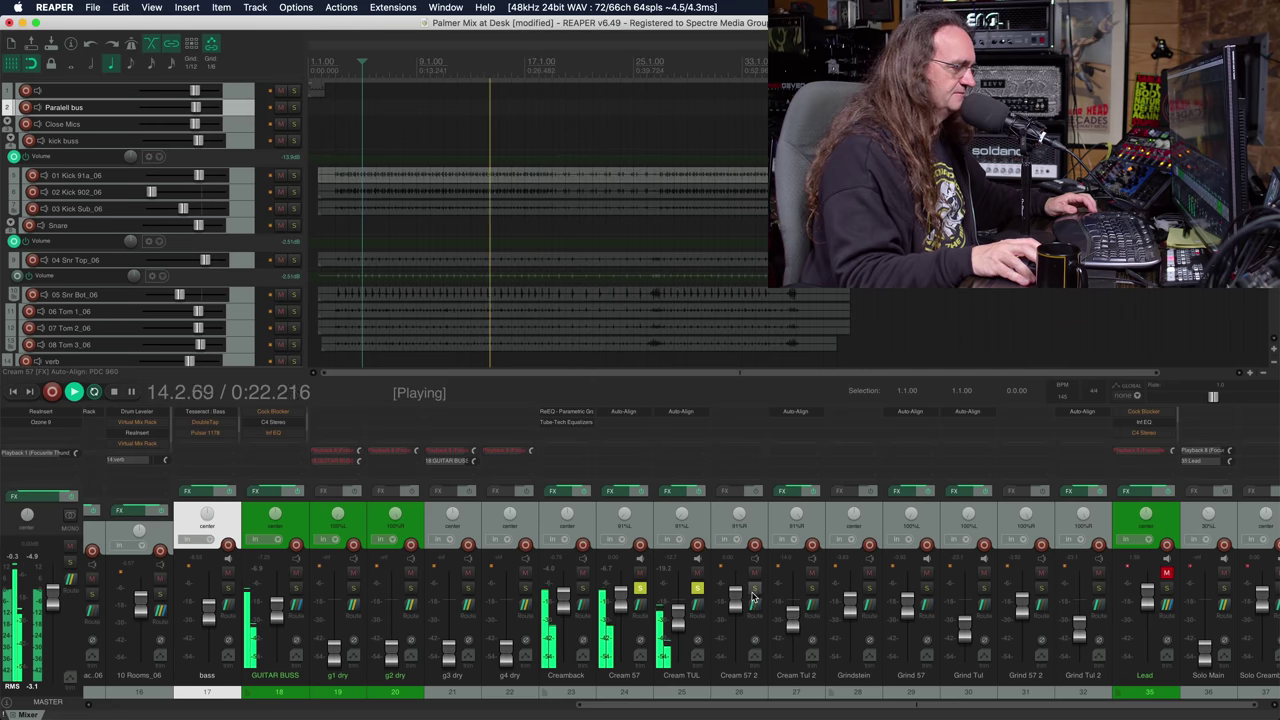
Audition the guitar mics by soloing Cream 57 2, Cream Tul 2 and Grindstein, then unsolo Cream 57, Cream TUL and Cream 57 2.
{"action": "left_click", "coordinate": [755, 590]}
{"action": "left_click", "coordinate": [812, 589]}
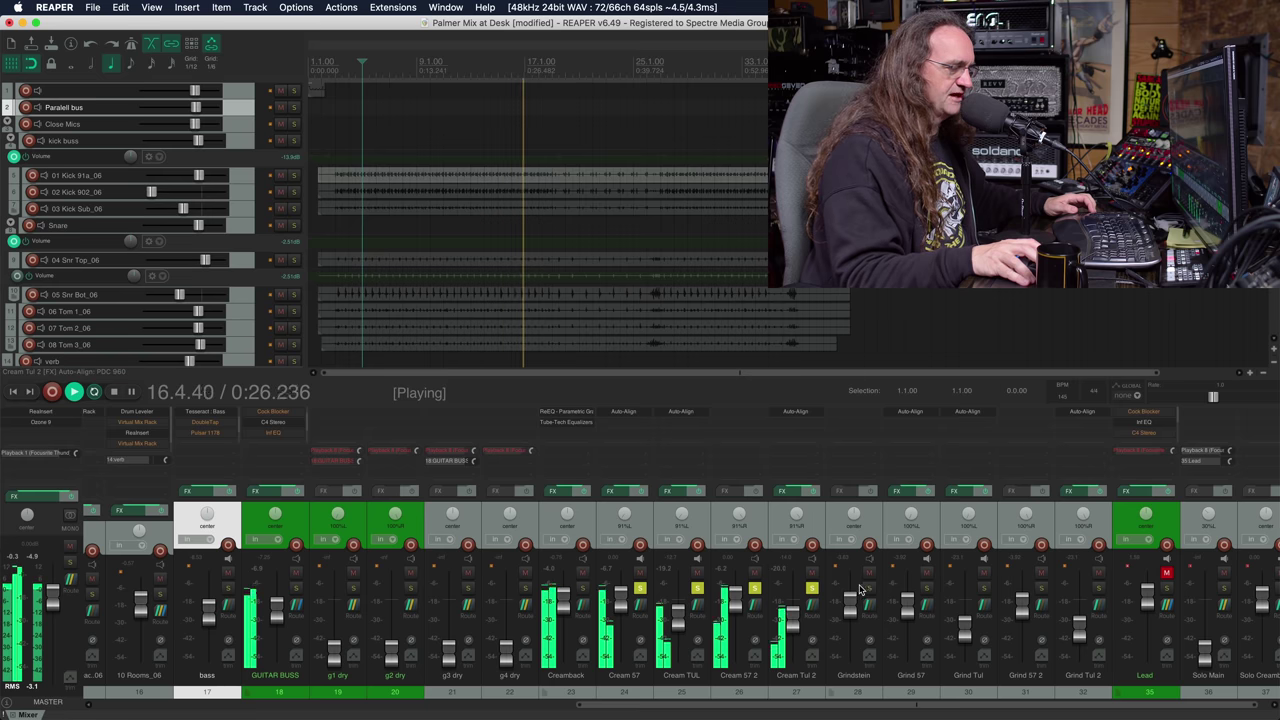
{"action": "left_click", "coordinate": [869, 589]}
{"action": "left_click", "coordinate": [640, 590]}
{"action": "left_click", "coordinate": [697, 590]}
{"action": "left_click", "coordinate": [754, 590]}
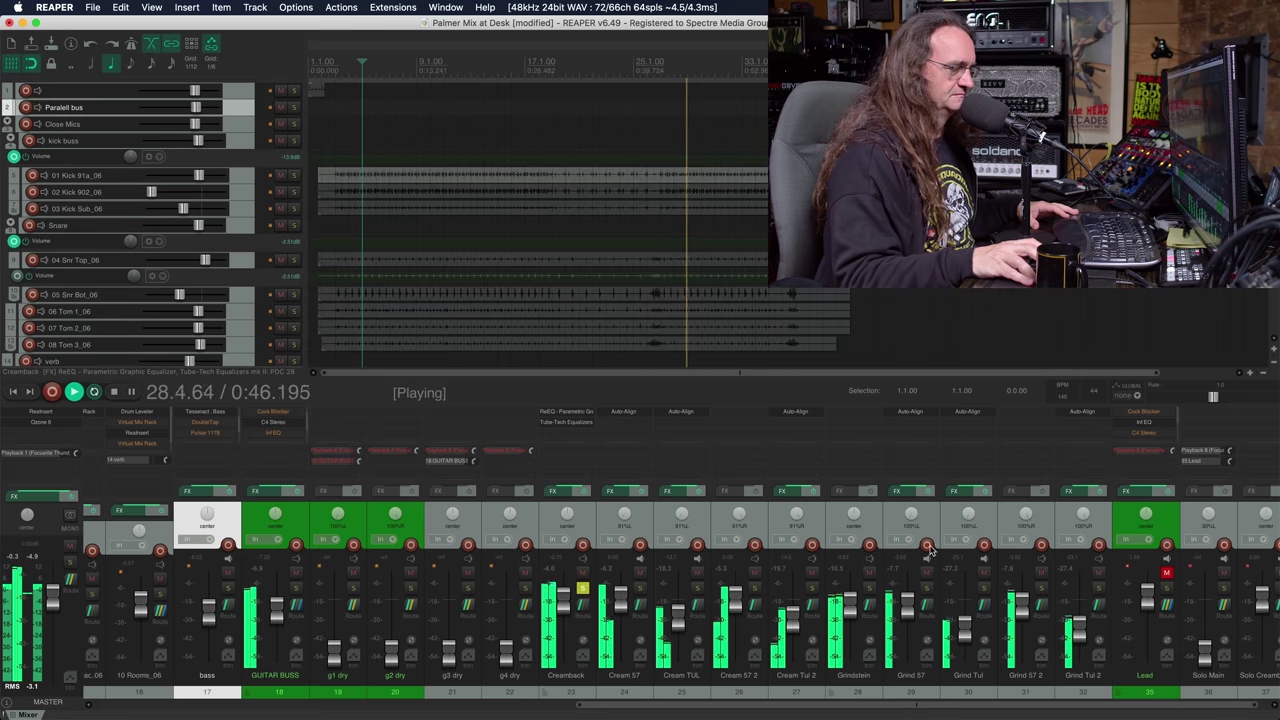
Mute and unmute the Grindstein track to compare the guitar blend, and clear the solos to hear the full mix.
{"action": "left_click", "coordinate": [869, 573]}
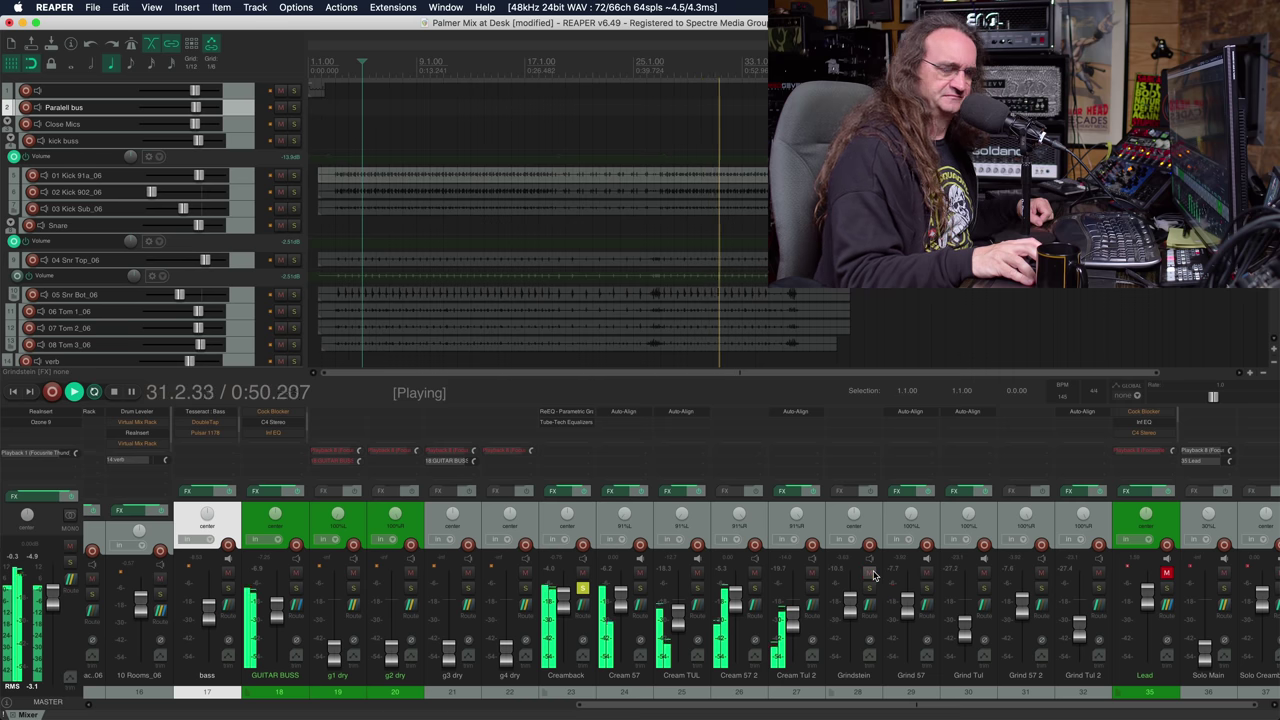
{"action": "left_click", "coordinate": [870, 573]}
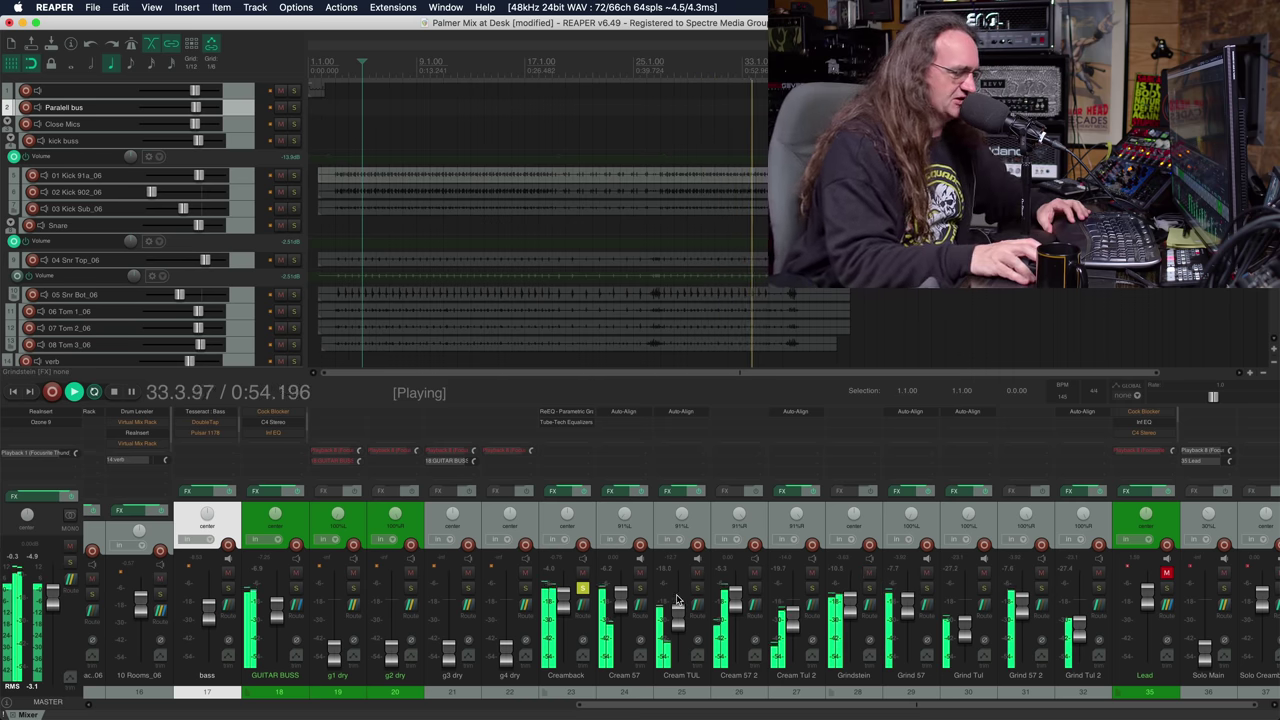
{"action": "key", "text": "ctrl+a"}
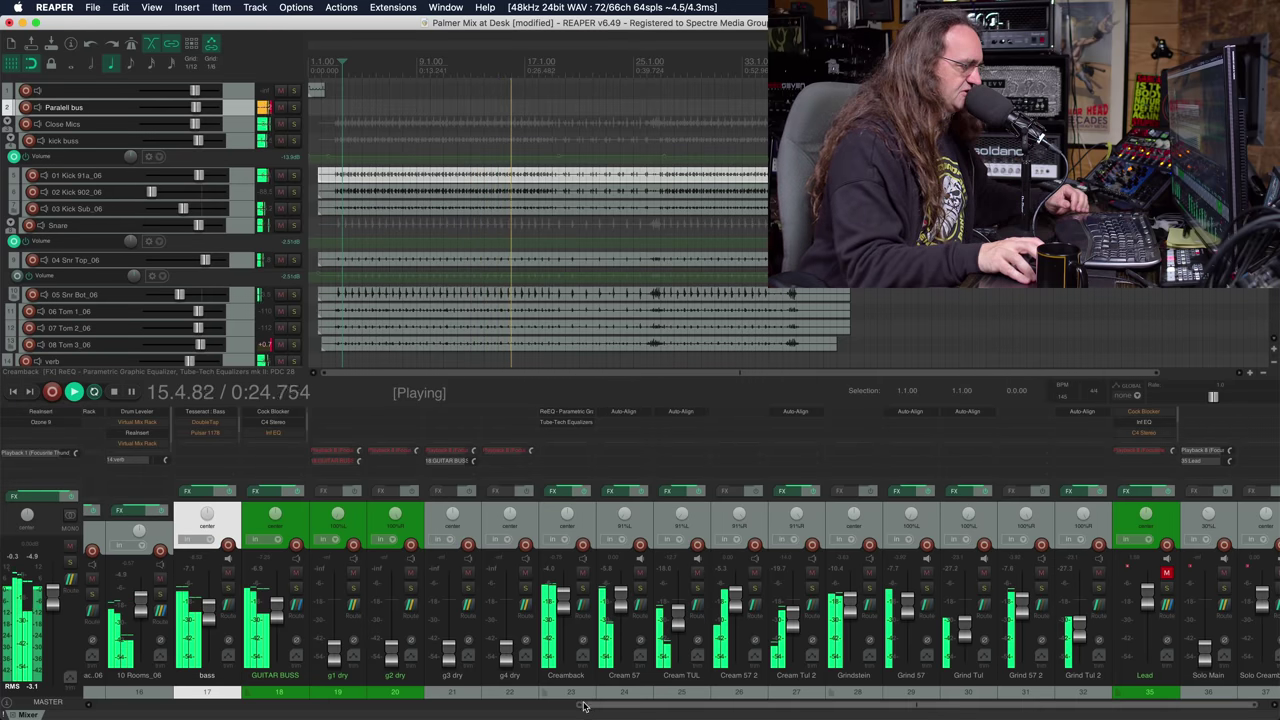
Examine the ReaInsert hardware routing and the Ozone 9 Maximizer settings on the master track, then close both plug-ins.
{"action": "left_click_drag", "start_coordinate": [585, 706], "coordinate": [110, 716]}
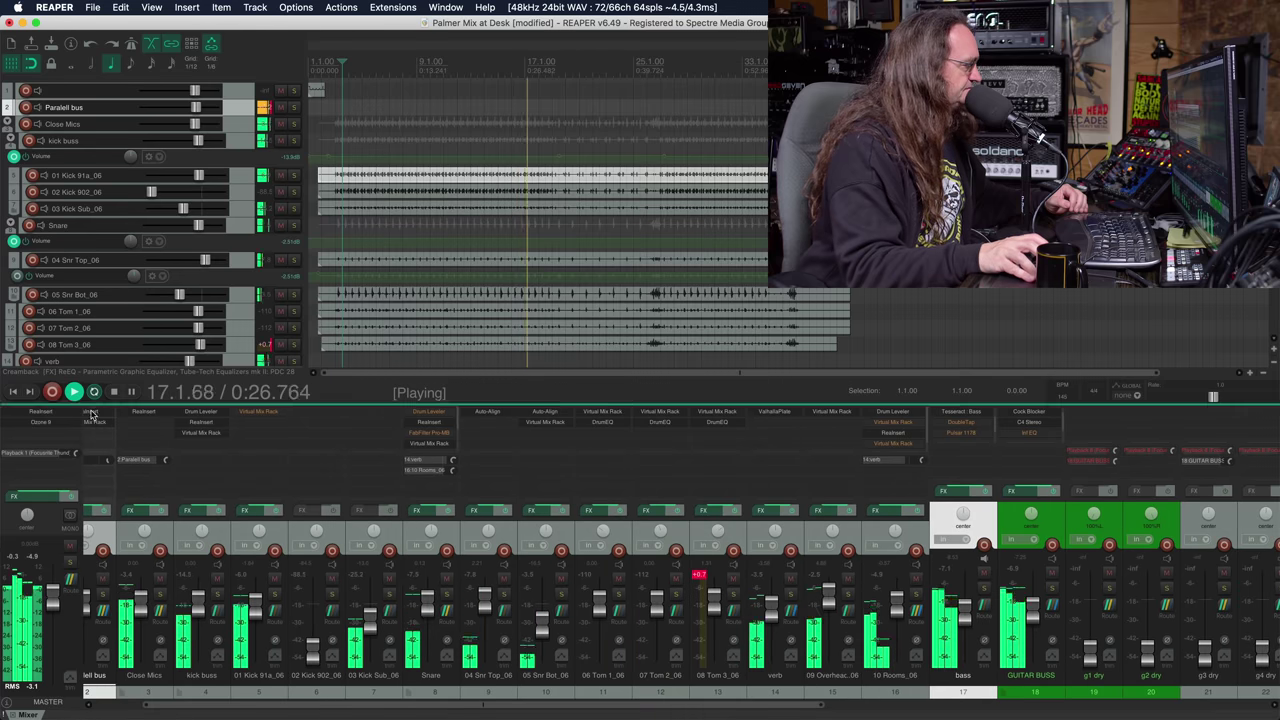
{"action": "left_click", "coordinate": [48, 412]}
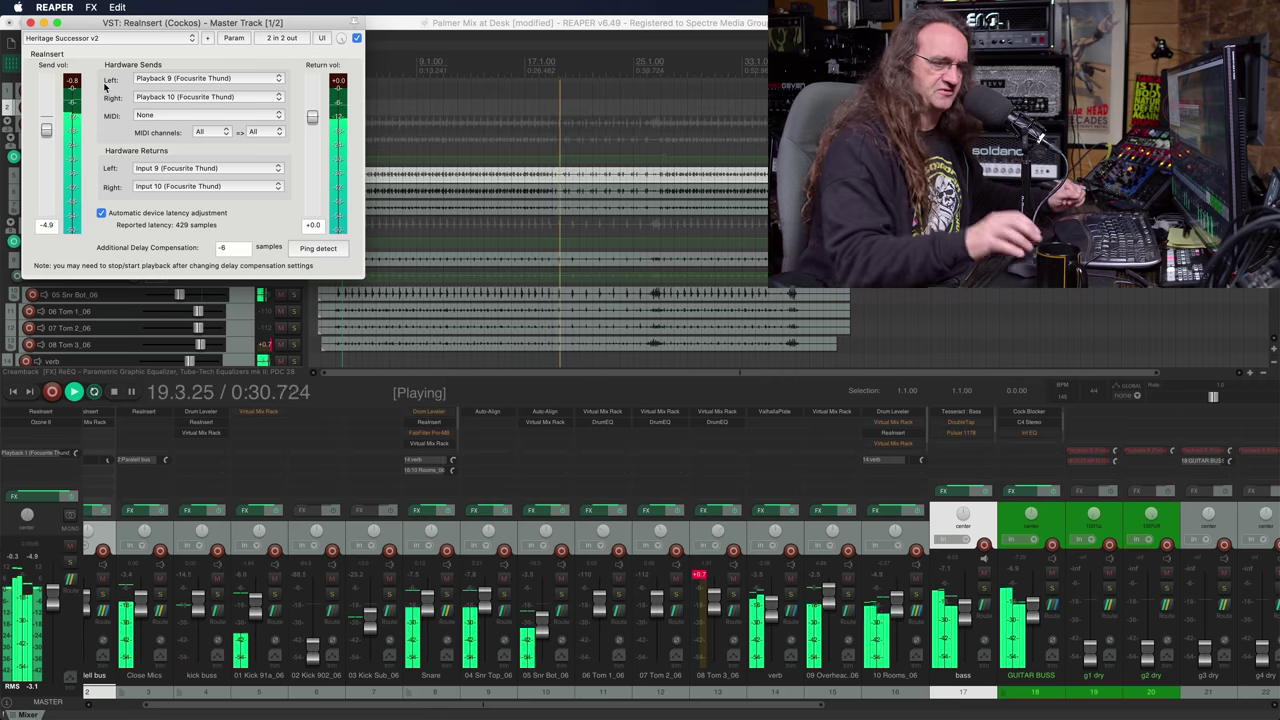
{"action": "left_click", "coordinate": [30, 22]}
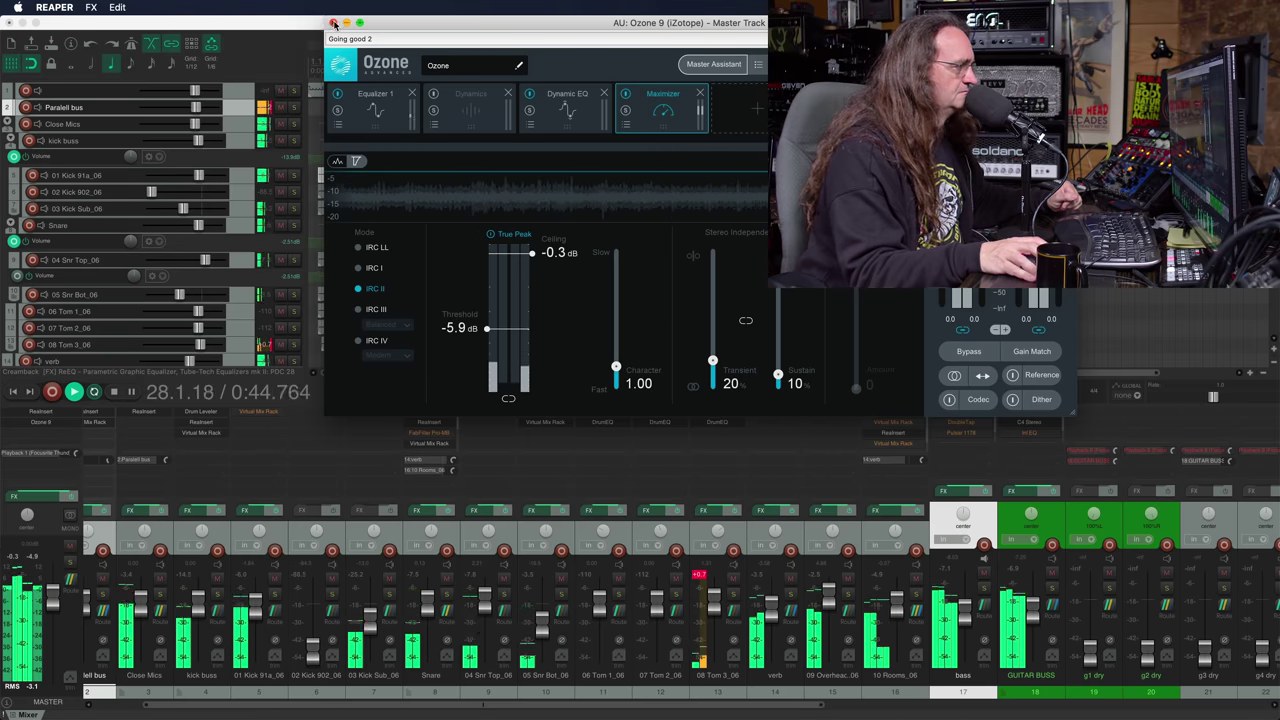
{"action": "left_click", "coordinate": [334, 22]}
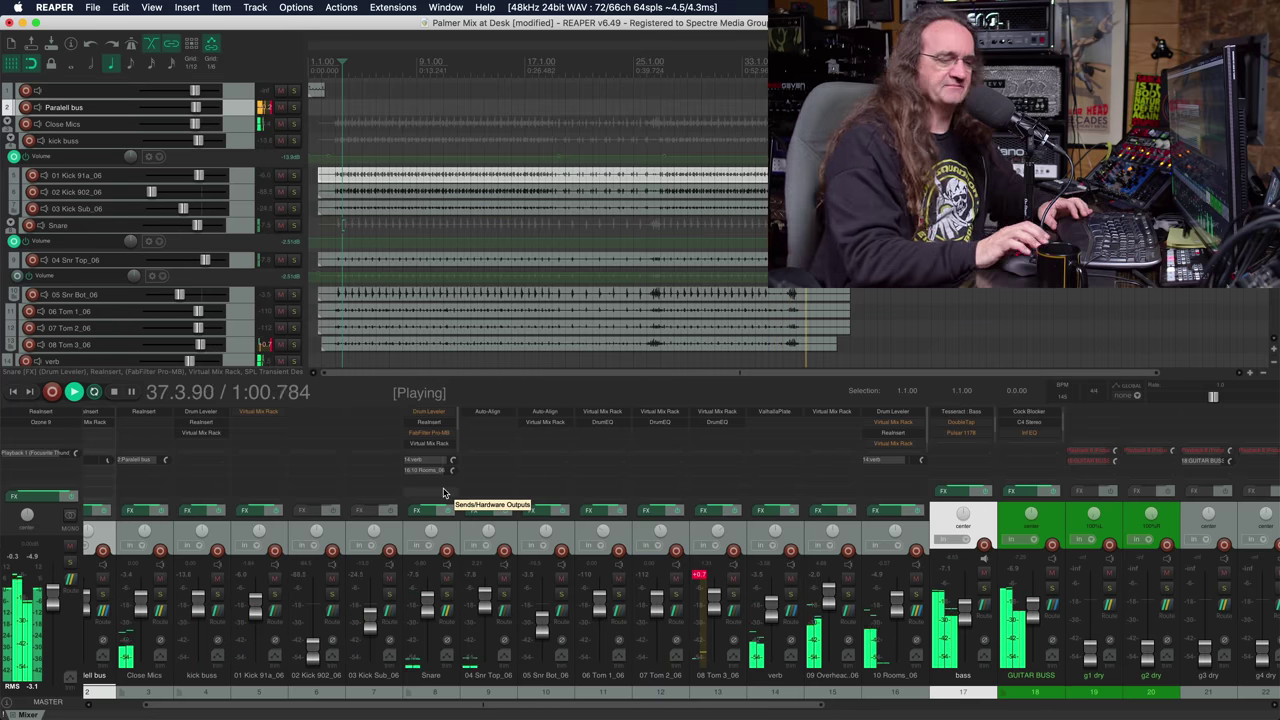
Restart playback, raise the verb track's volume, and set the kick buss volume to about +4.23 dB.
{"action": "key", "text": "space"}
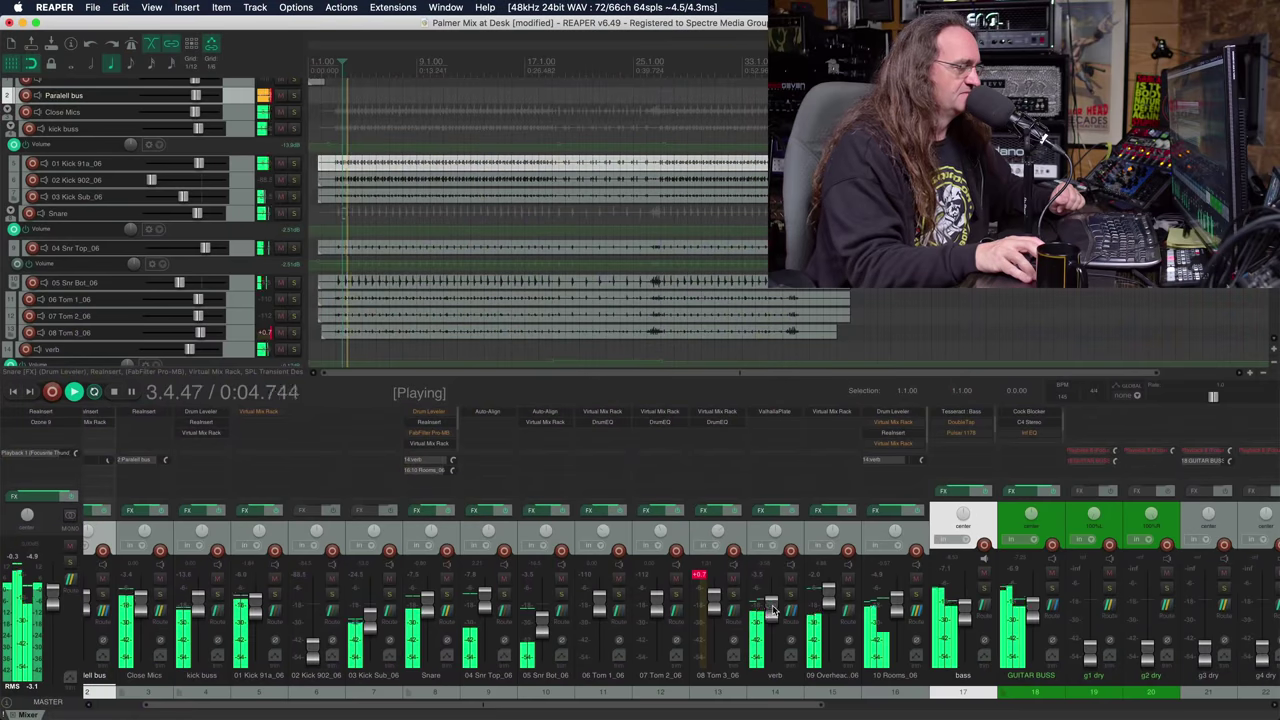
{"action": "mouse_move", "coordinate": [772, 610]}
{"action": "left_mouse_down"}
{"action": "mouse_move", "coordinate": [775, 585]}
{"action": "mouse_move", "coordinate": [775, 600]}
{"action": "left_mouse_up"}
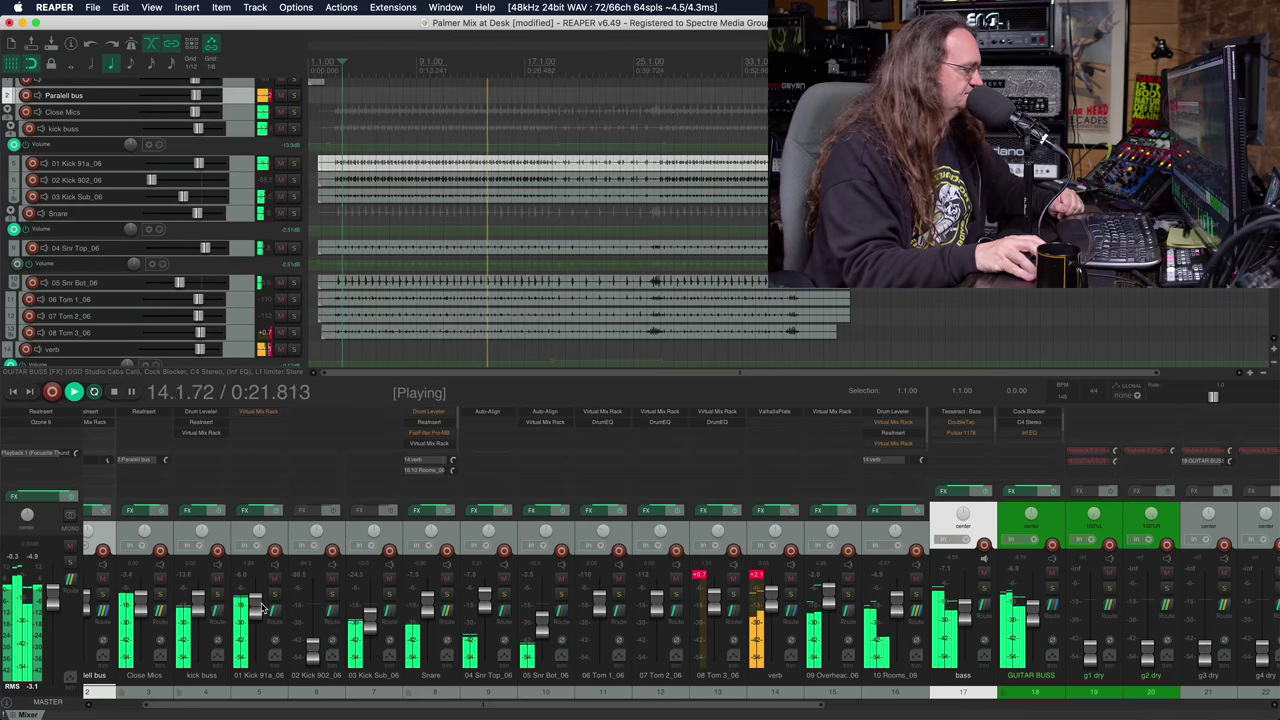
{"action": "left_click_drag", "start_coordinate": [205, 605], "coordinate": [198, 585]}
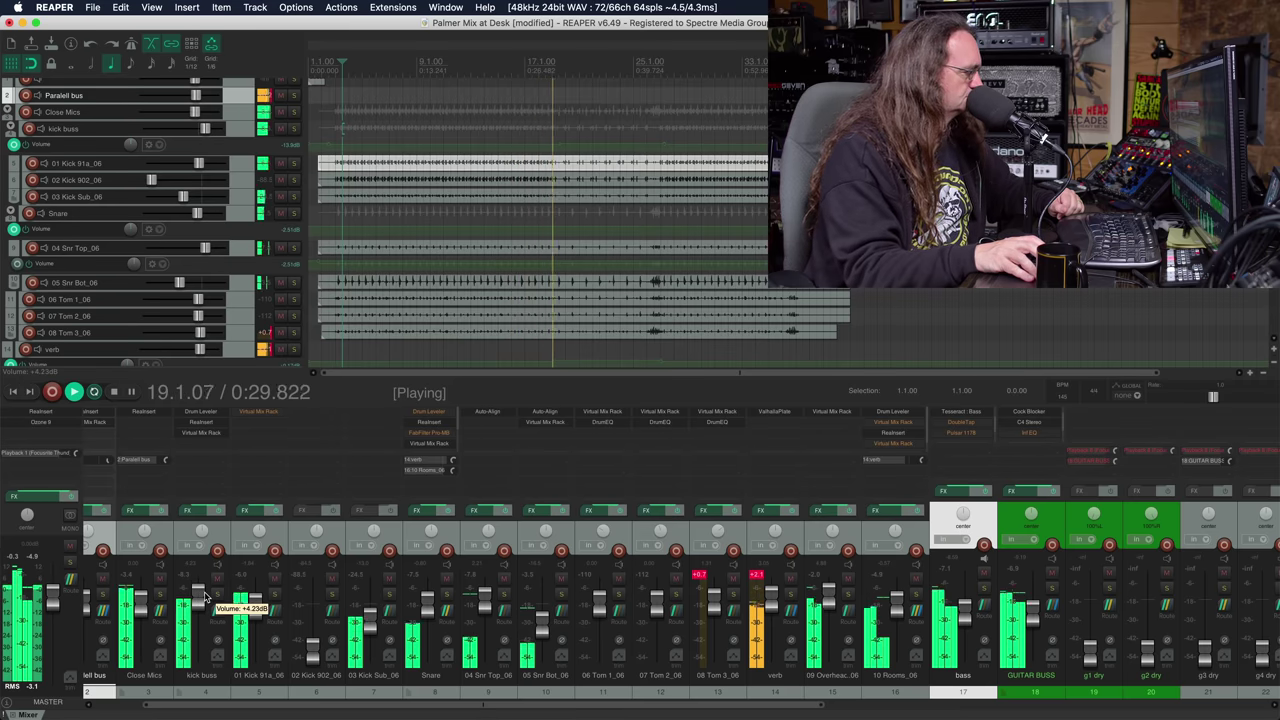
Check the ReaInsert settings on the Close Mics folder, close them, and set the verb volume to about -0.43 dB.
{"action": "left_click", "coordinate": [143, 411]}
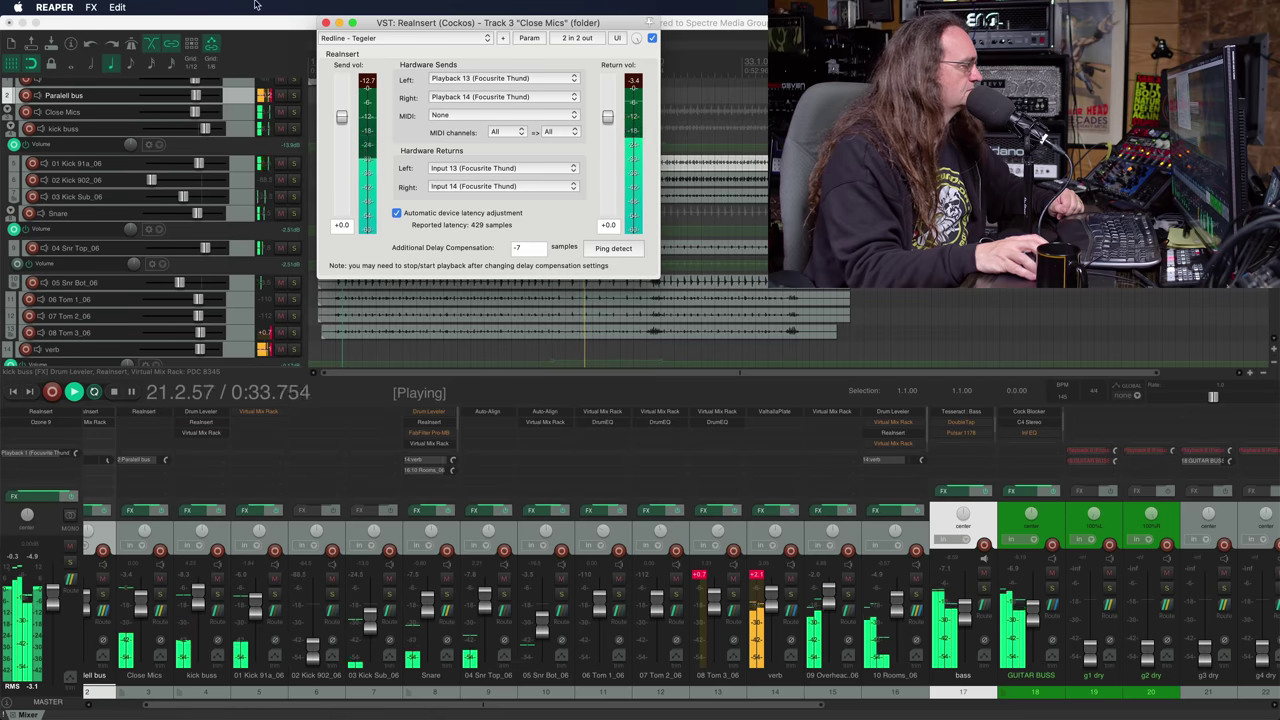
{"action": "left_click", "coordinate": [326, 22]}
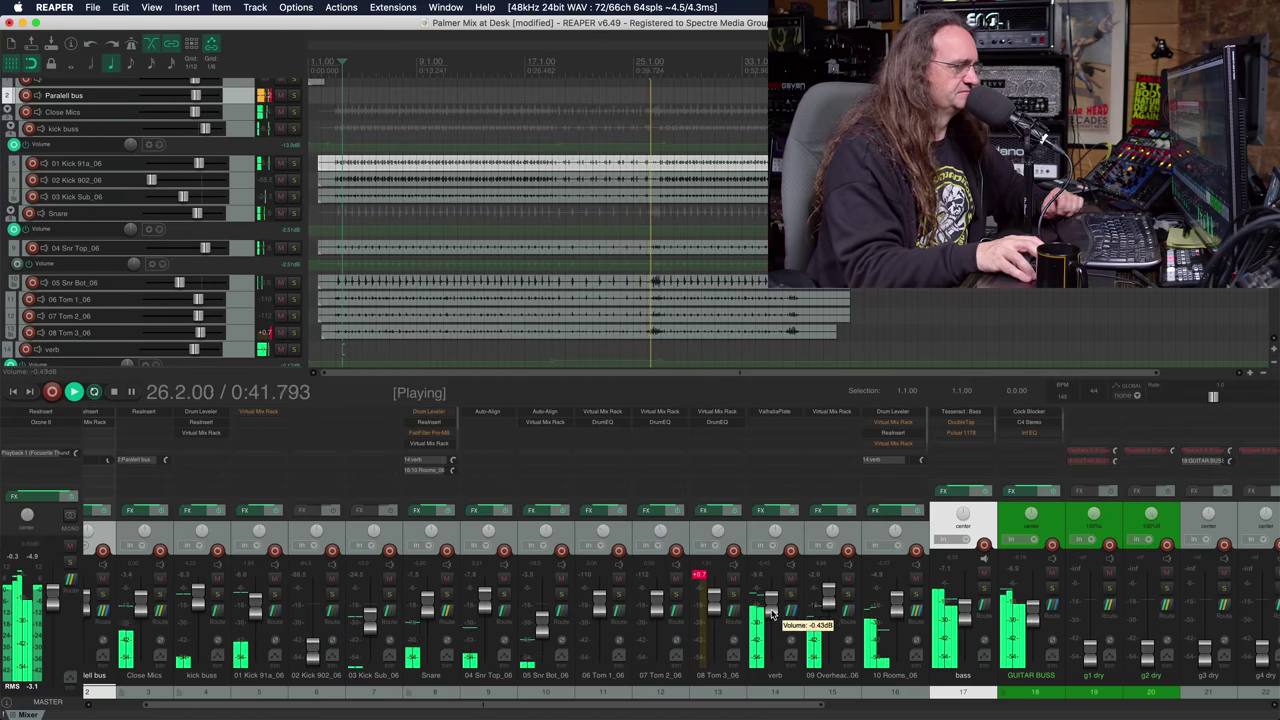
Select the section from 19.1.00 to 26.3.00 and play it while fine-tuning the 10 Rooms_06 volume.
{"action": "key", "text": "space"}
{"action": "left_click_drag", "start_coordinate": [557, 73], "coordinate": [649, 226]}
{"action": "key", "text": "space"}
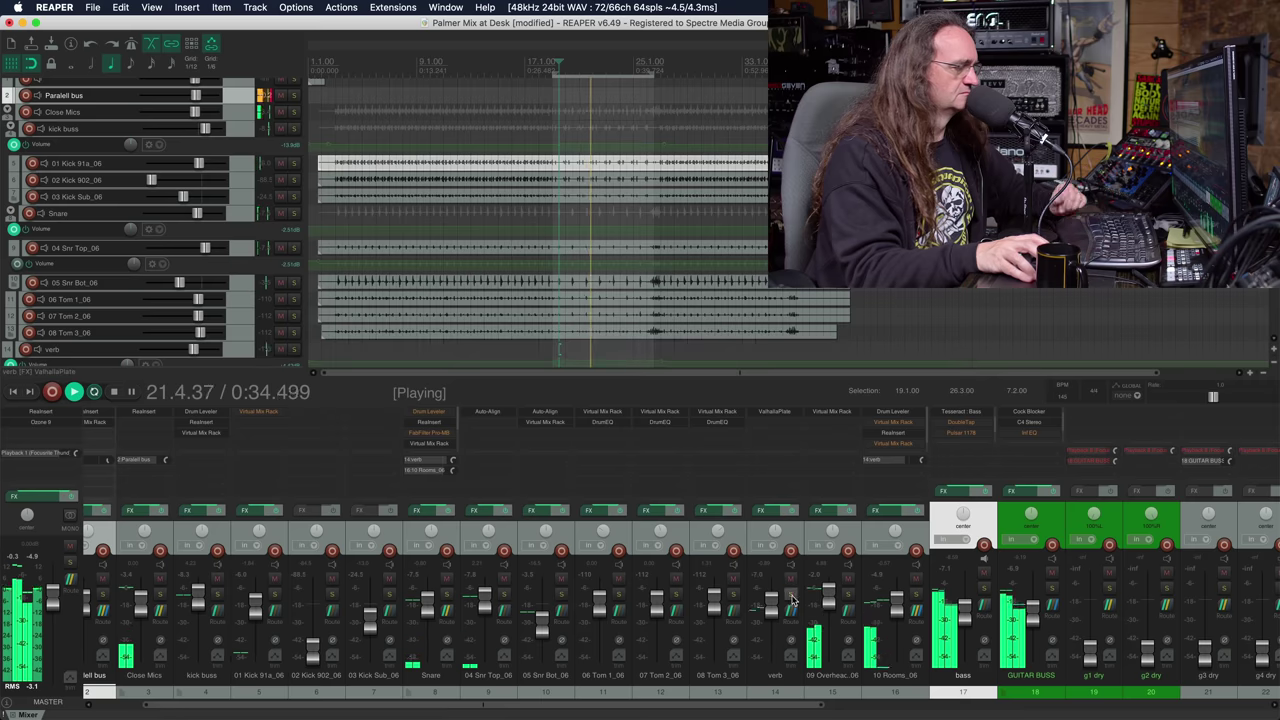
{"action": "mouse_move", "coordinate": [899, 614]}
{"action": "left_mouse_down"}
{"action": "mouse_move", "coordinate": [899, 591]}
{"action": "mouse_move", "coordinate": [896, 613]}
{"action": "left_mouse_up"}
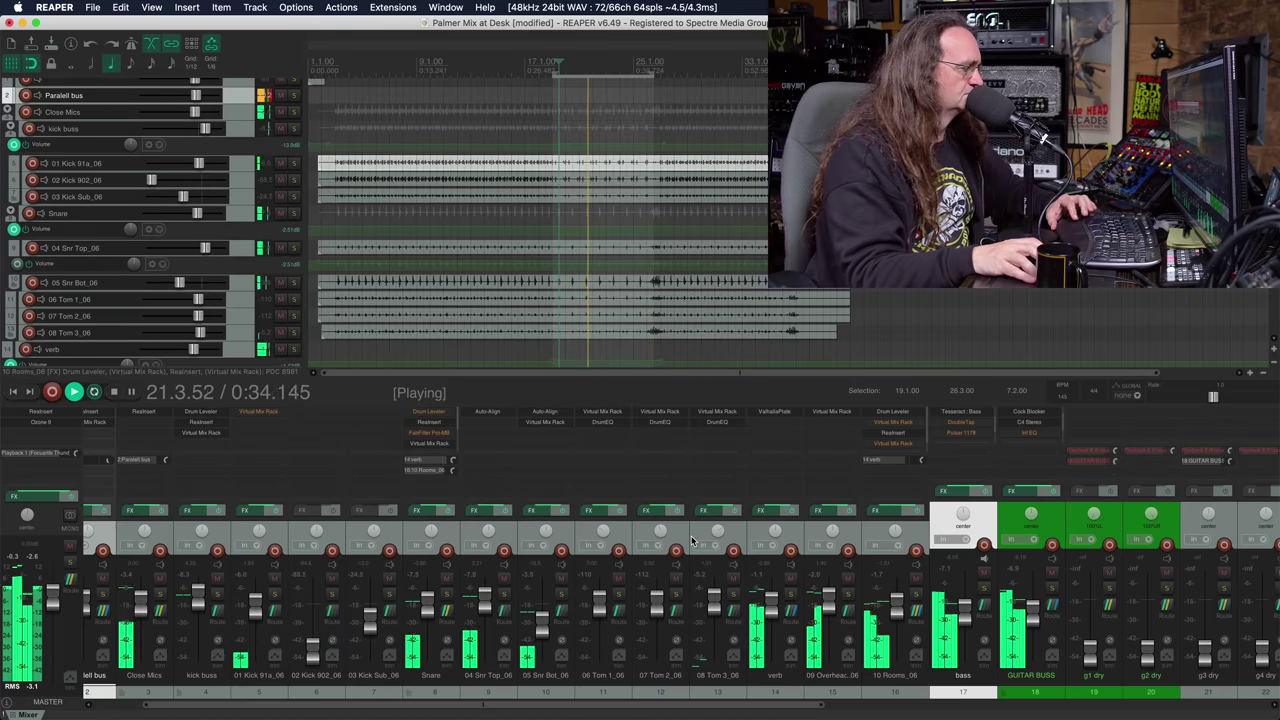
{"action": "key", "text": "space"}
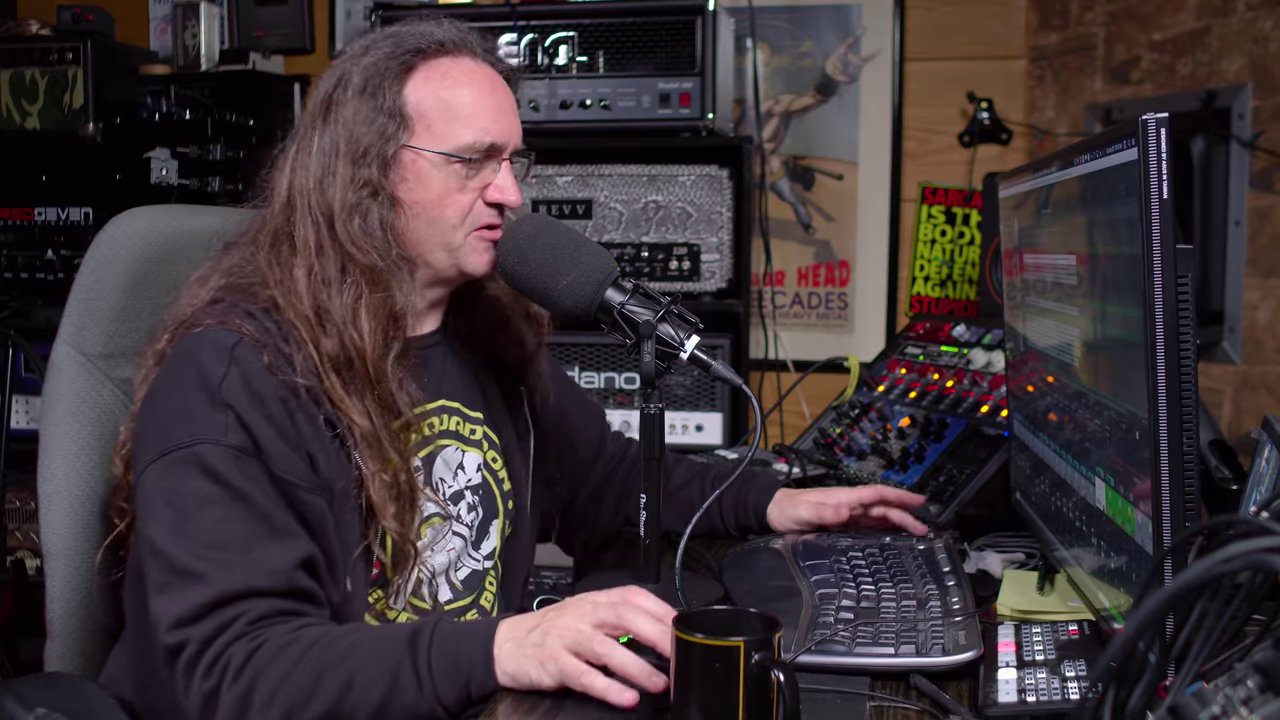